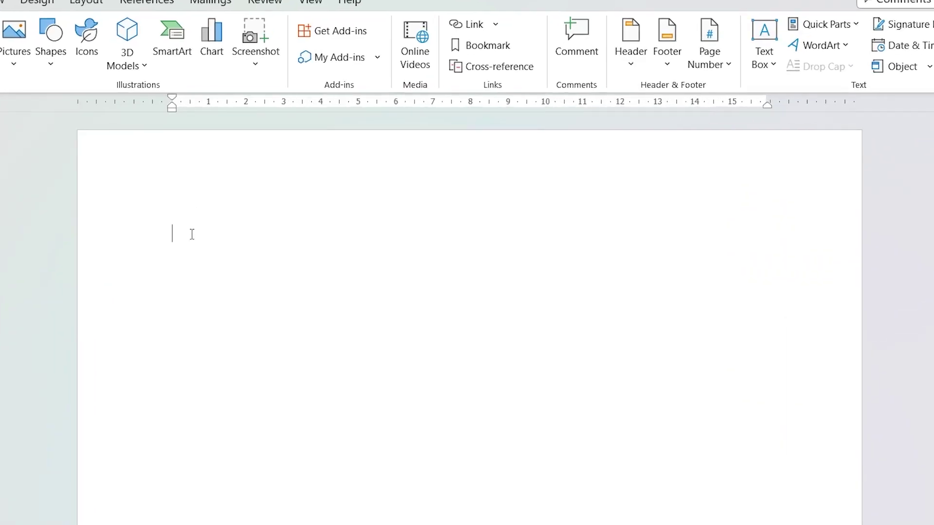
type("www.google.com")
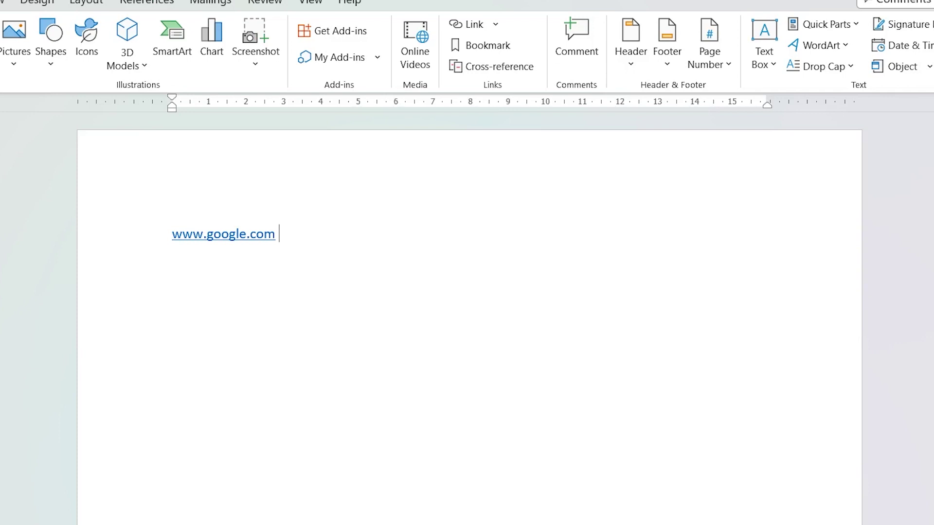
mouse_move(221, 235)
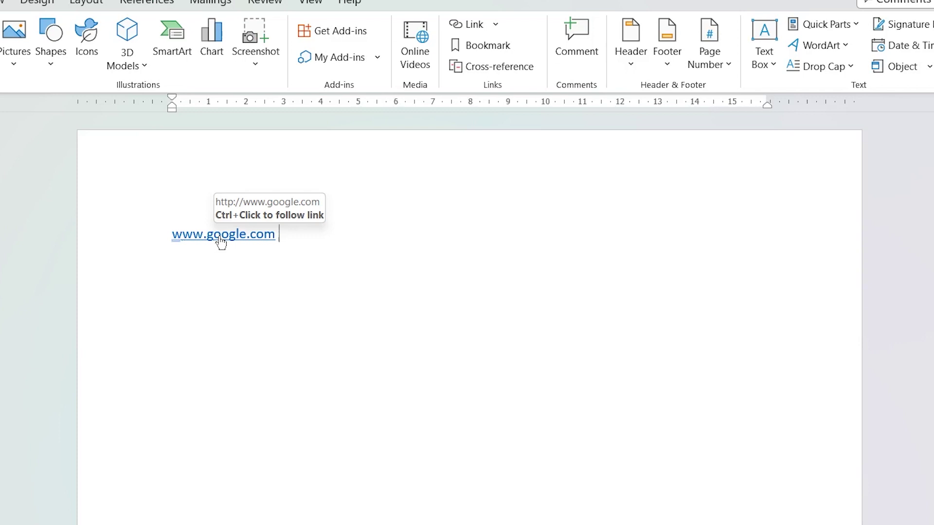
left_click(221, 238, "ctrl")
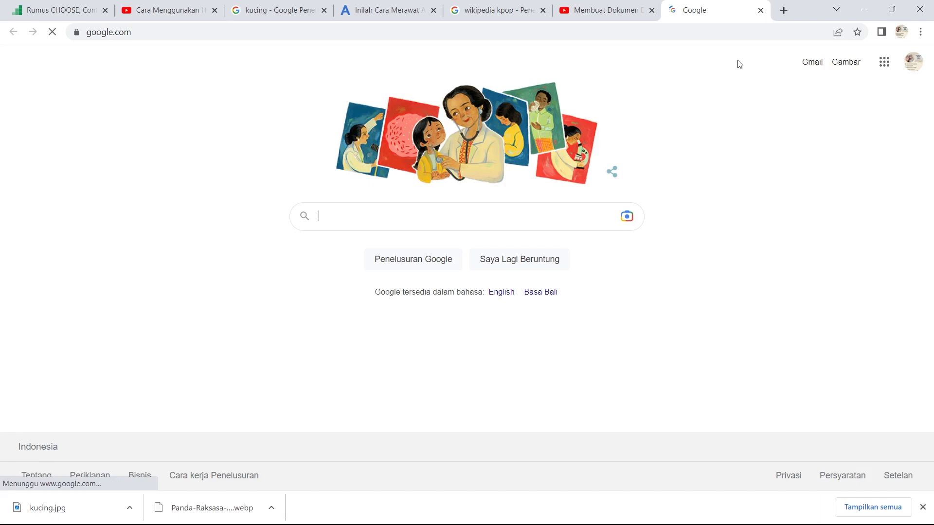
Step: Close the Google tab and minimize Chrome to bring Word back into view
left_click(761, 10)
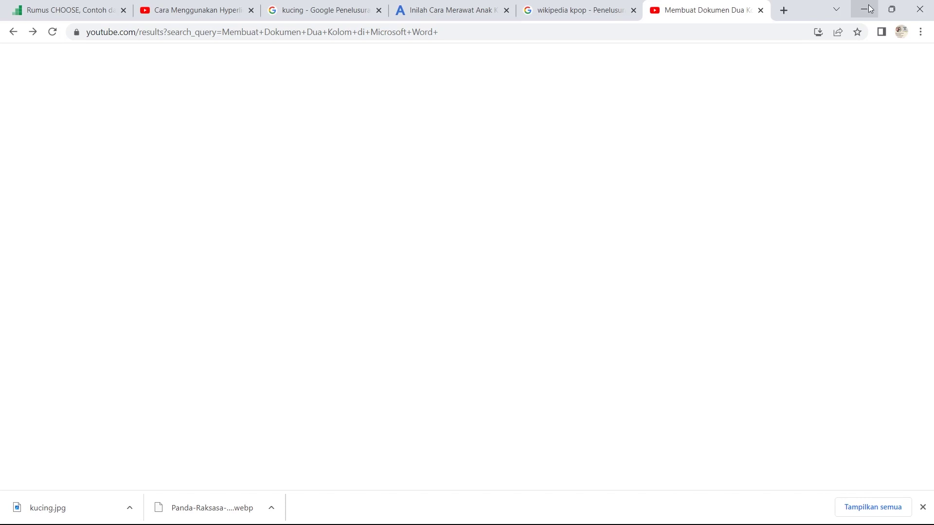
left_click(870, 9)
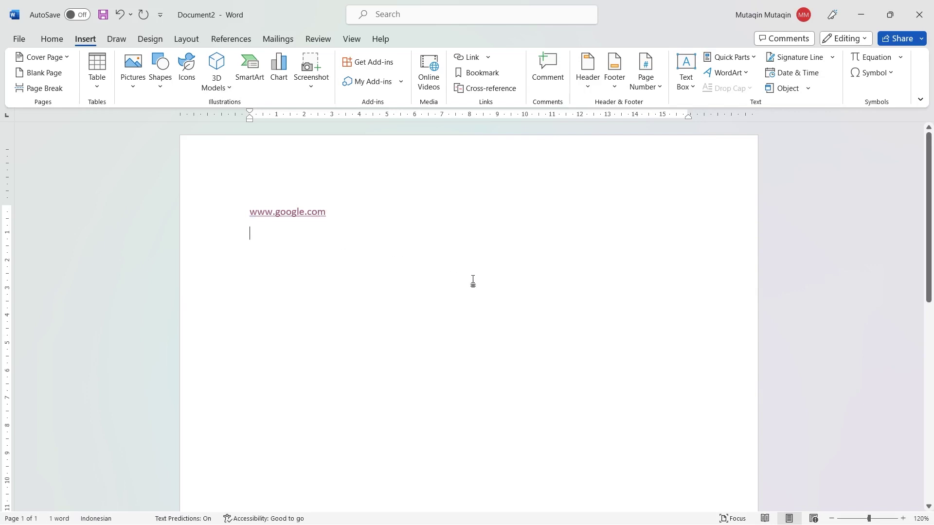
Step: Type 'silakan buka' on the next line and select the word 'buka'
type("silakan ")
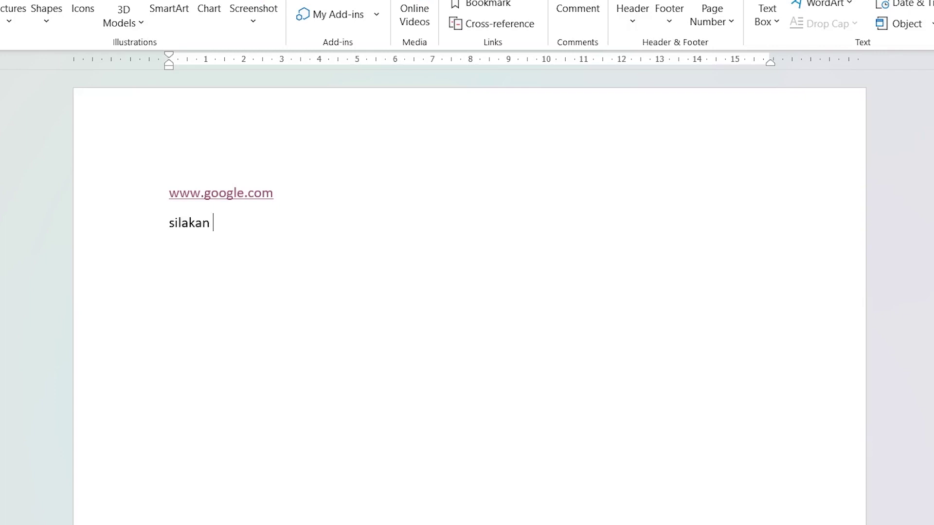
type("buka")
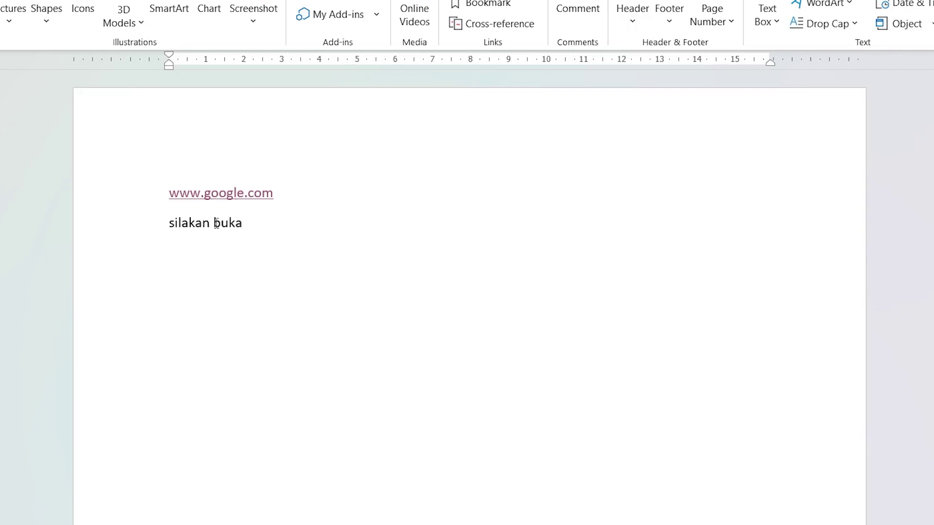
left_click_drag(214, 224, 247, 226)
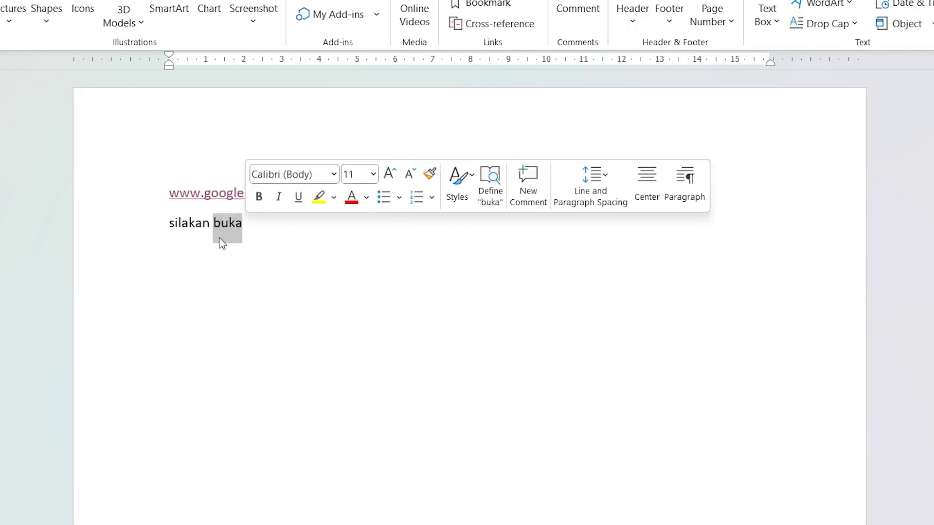
left_click(212, 221)
left_click_drag(213, 222, 246, 223)
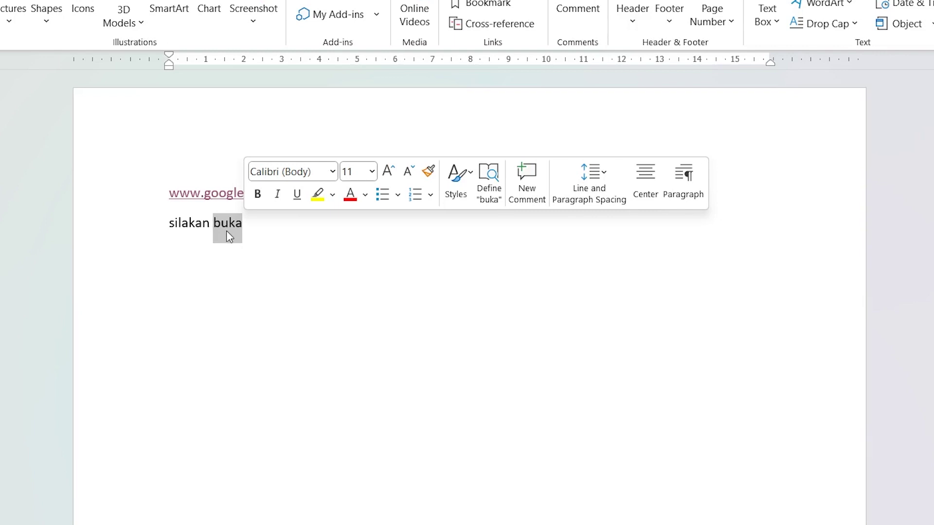
Step: Open the Insert Hyperlink dialog for 'buka', finally via Ctrl+K after trying the menus
right_click(226, 231)
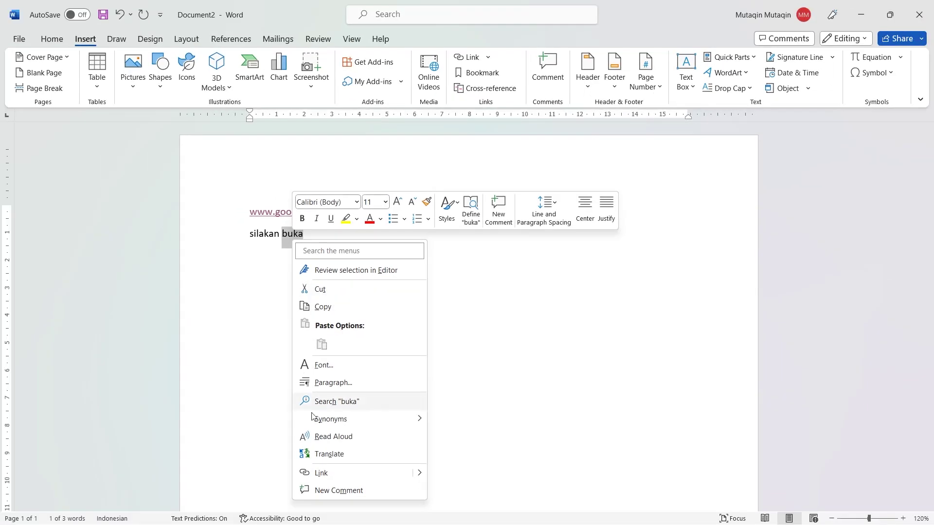
left_click(321, 474)
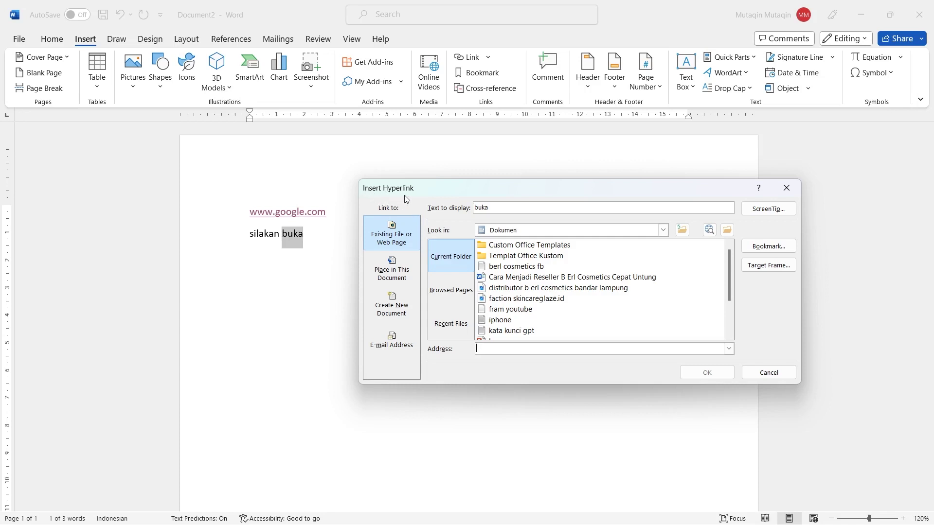
left_click(797, 187)
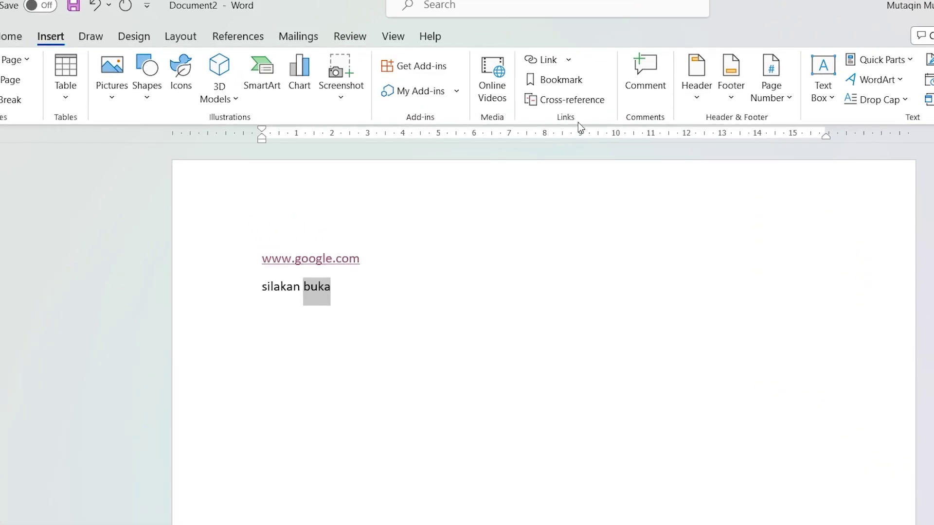
left_click(545, 61)
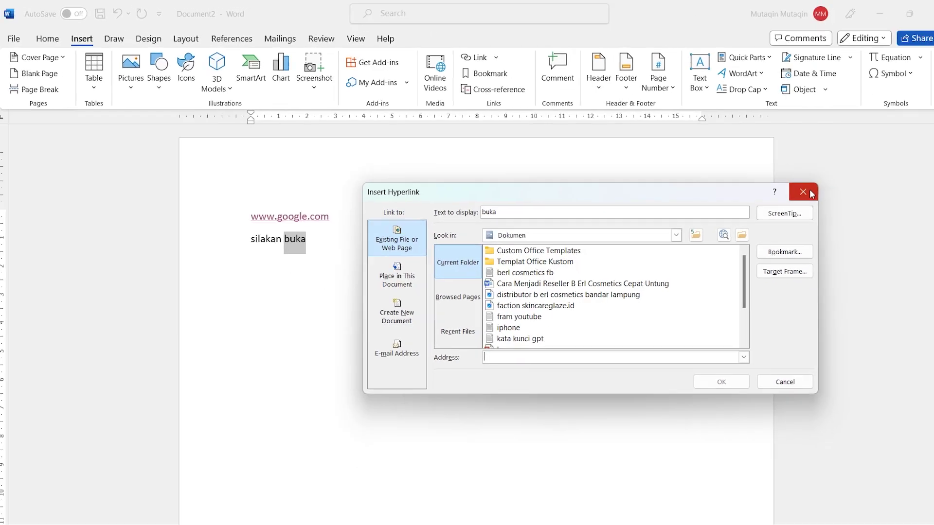
left_click(807, 191)
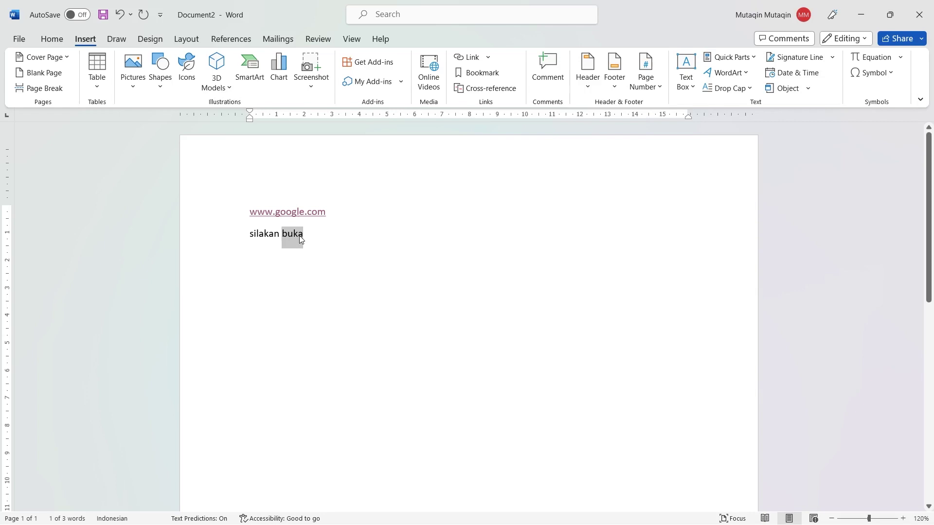
key("ctrl+k")
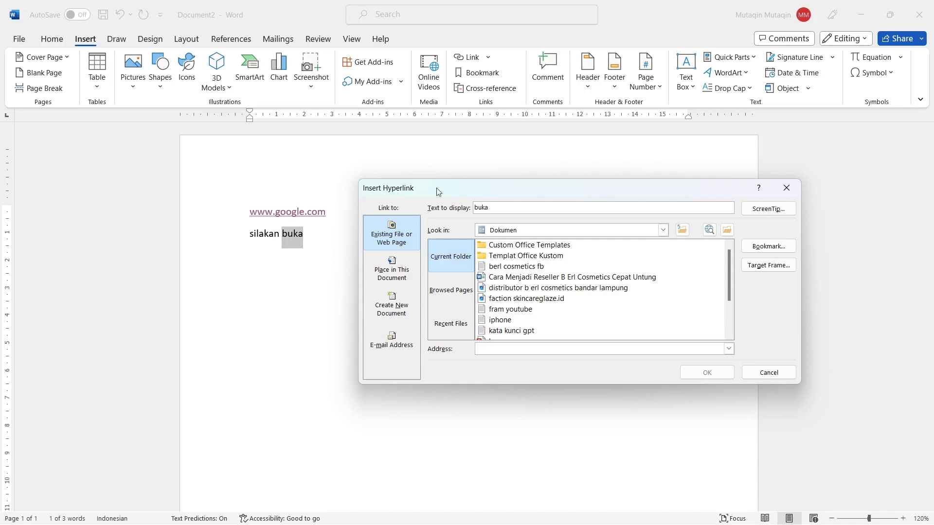
left_click_drag(465, 190, 439, 162)
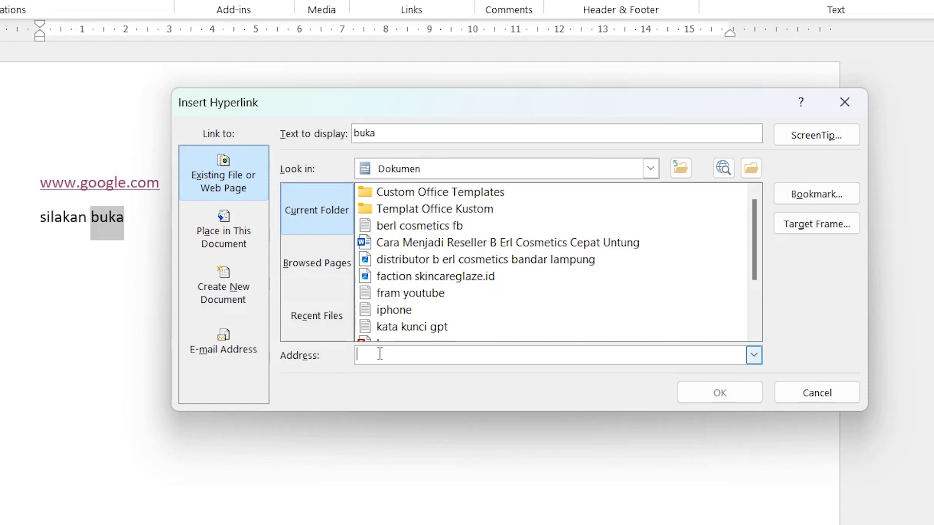
type("http")
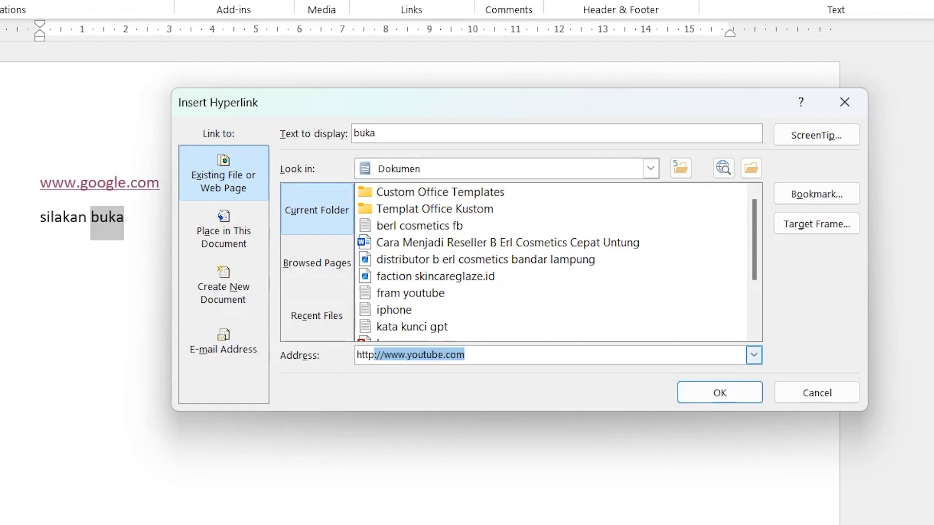
type(":")
type("//")
left_click(706, 394)
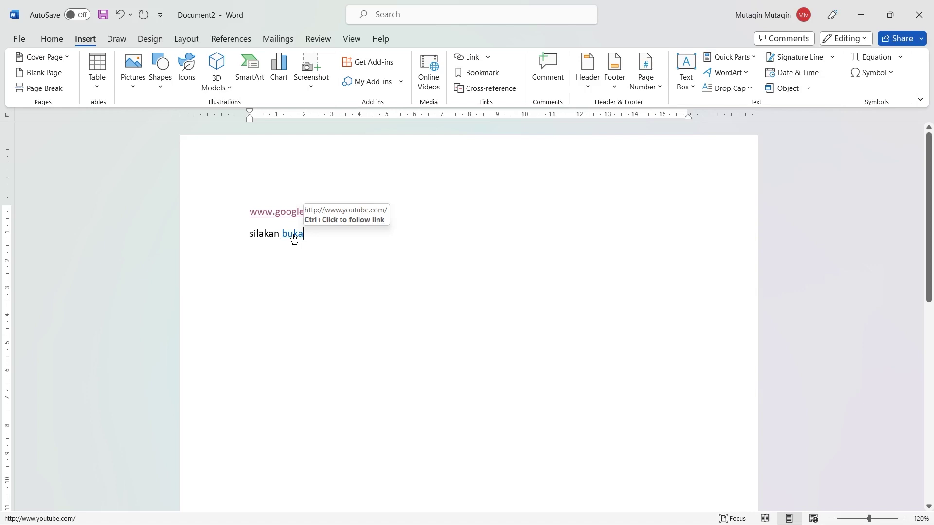
mouse_move(292, 235)
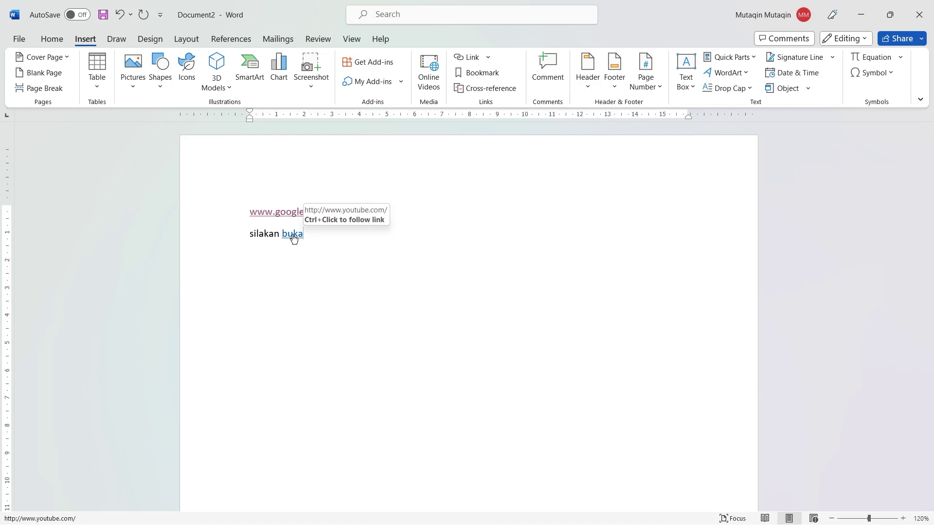
key("shift+Home")
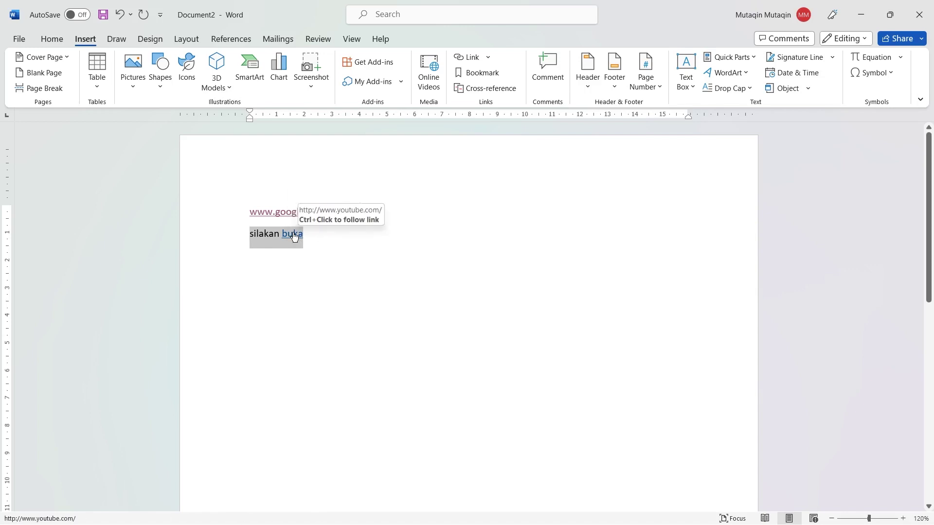
Step: Follow the 'buka' link and verify Chrome's address bar shows the YouTube URL
left_click(293, 235, "ctrl")
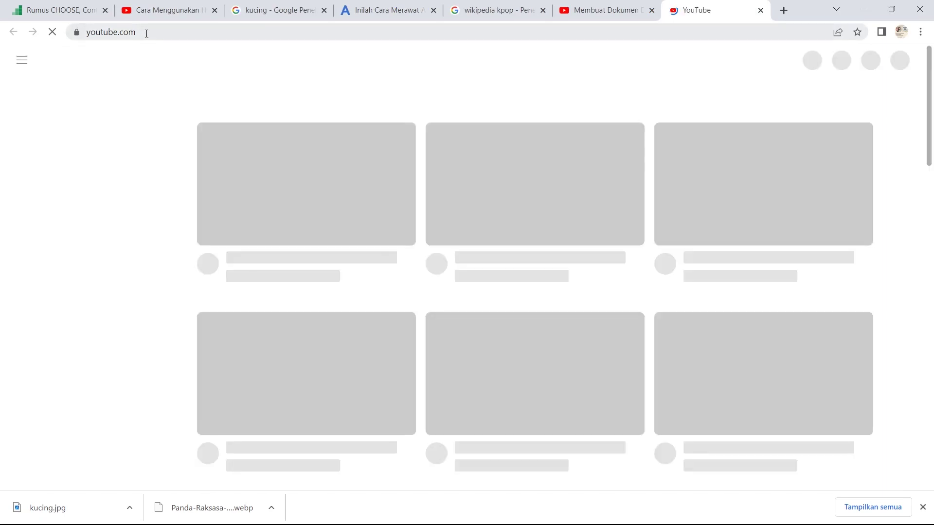
left_click(147, 34)
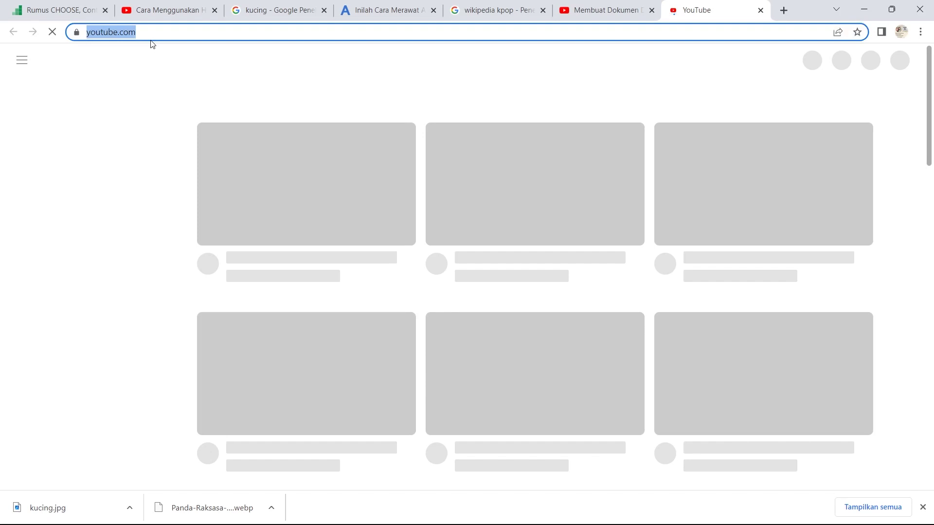
left_click(222, 32)
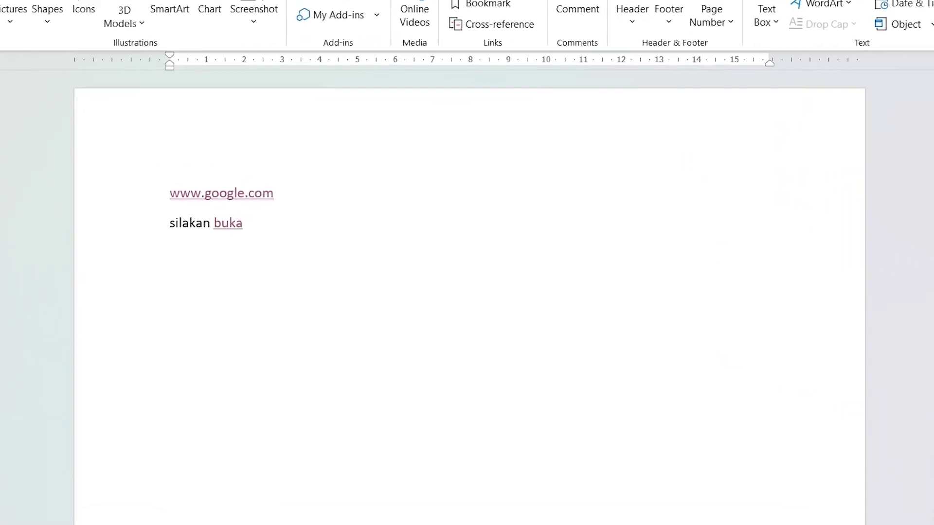
Step: Type 'gambar kucing' on a new line below 'silakan buka' and select it
type("gamb")
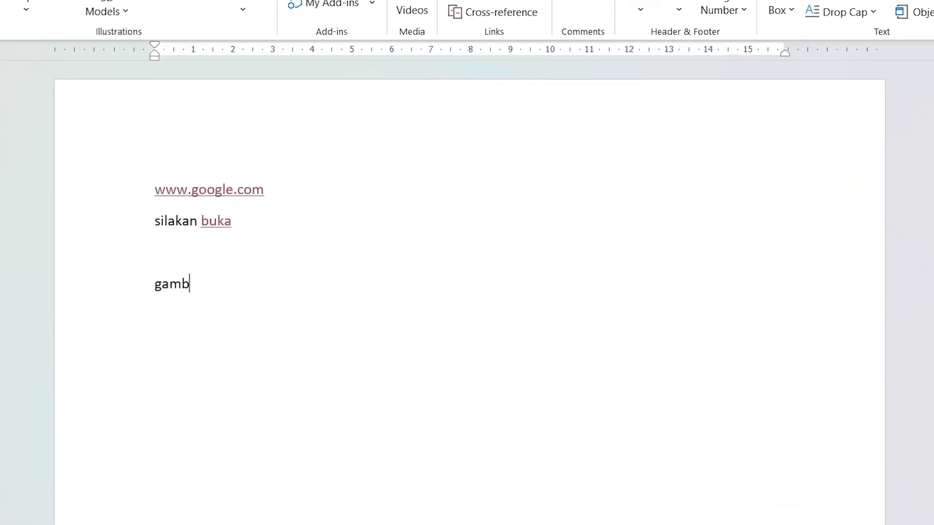
type("ar kucing")
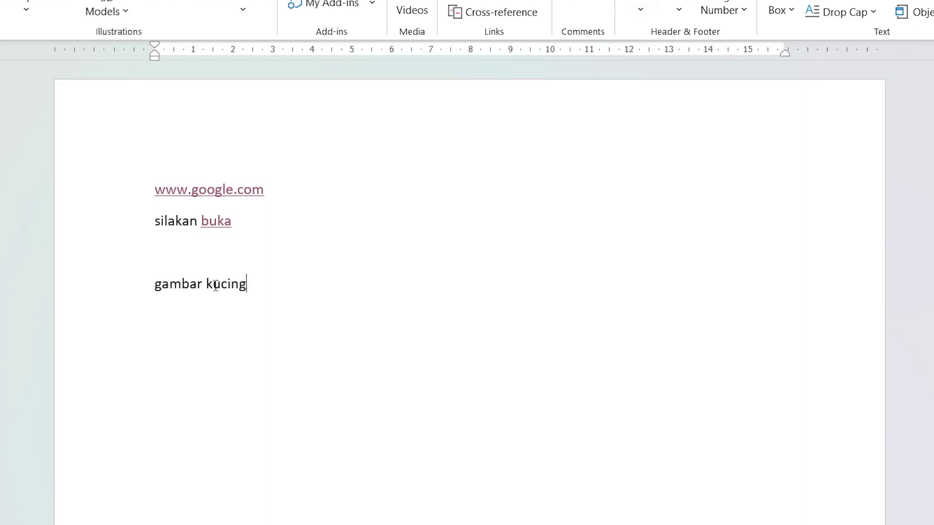
left_click_drag(155, 284, 240, 293)
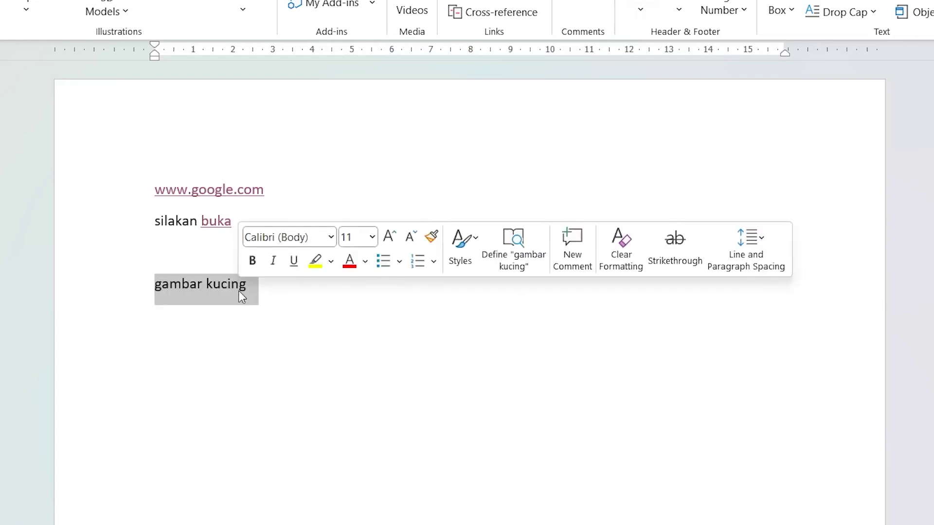
Step: Link 'gambar kucing' to the file kucing.jpg in the Gambar folder
right_click(200, 285)
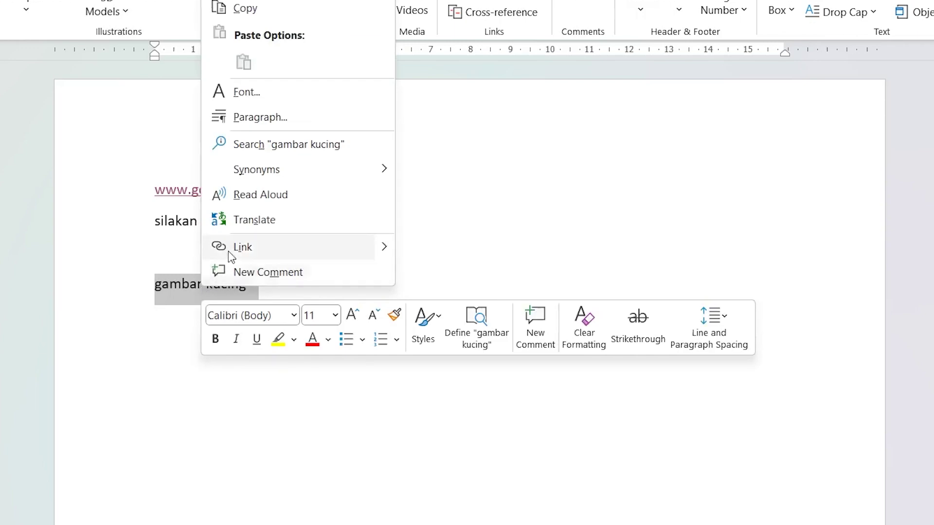
left_click(261, 247)
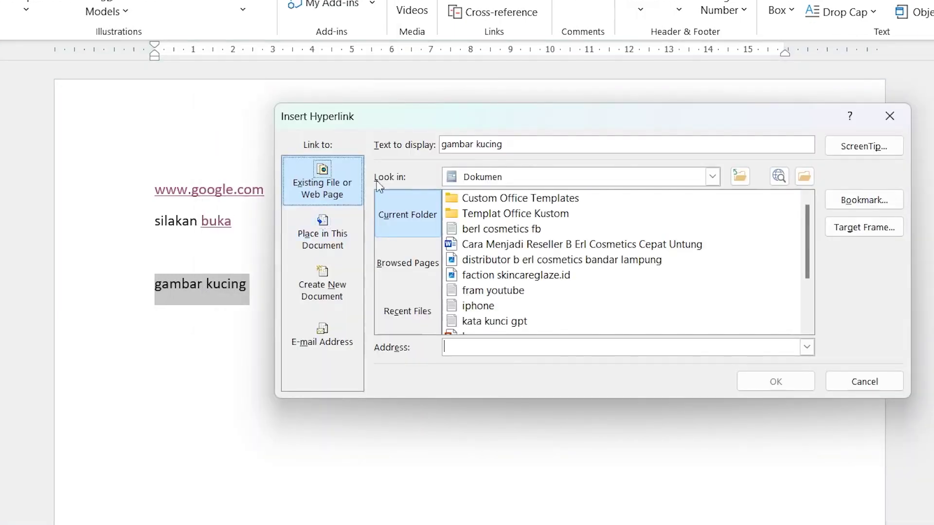
left_click(713, 177)
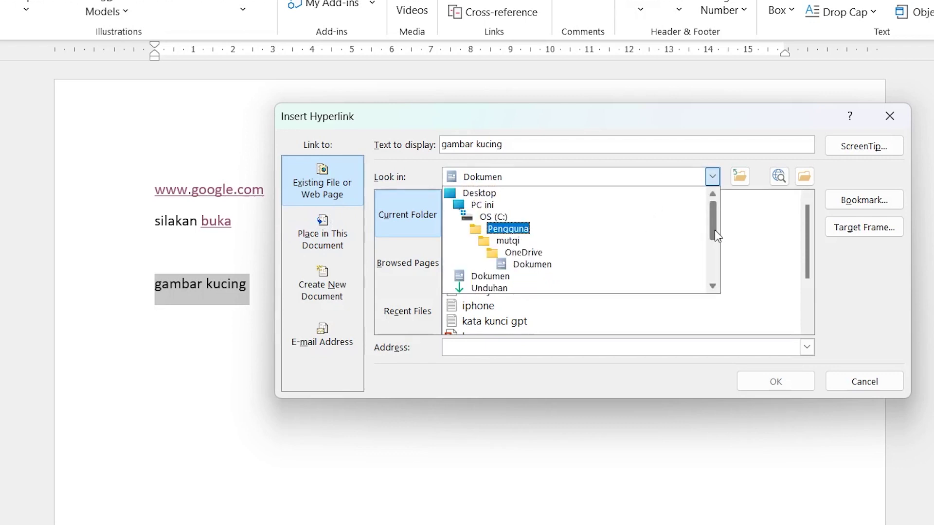
mouse_move(715, 231)
left_mouse_down()
mouse_move(715, 254)
mouse_move(698, 276)
left_mouse_up()
left_click(499, 252)
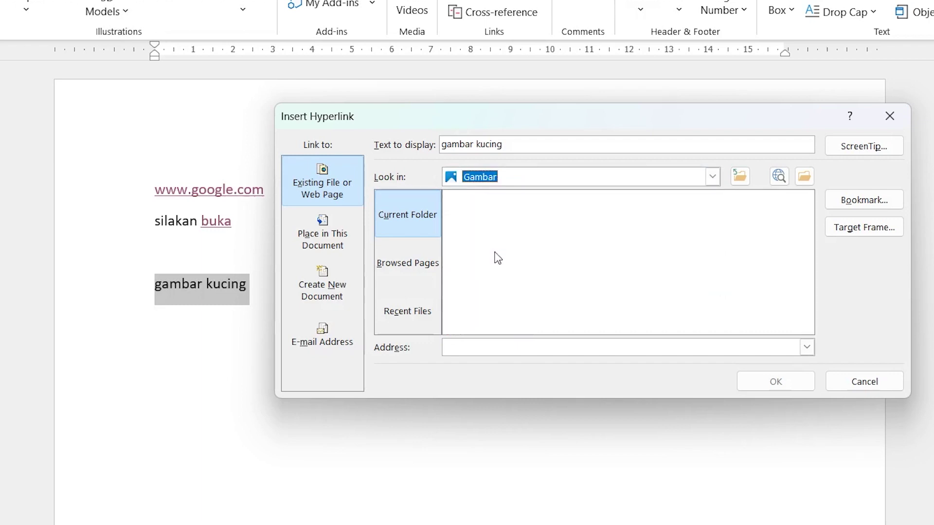
scroll(618, 239, "down", 3)
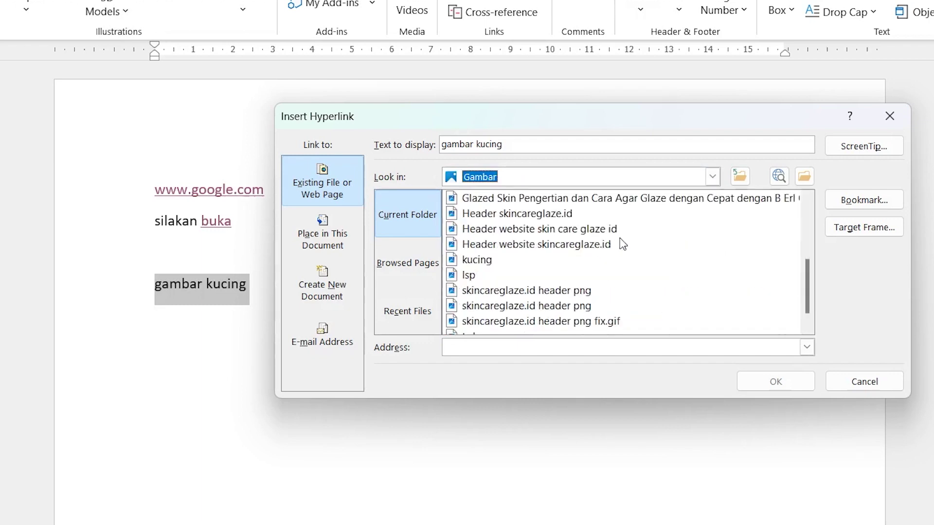
left_click(467, 260)
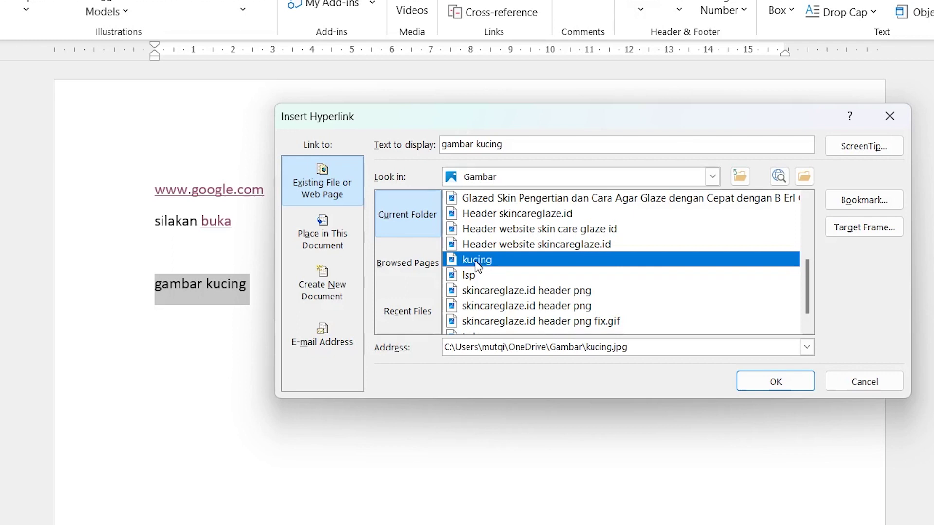
left_click(766, 380)
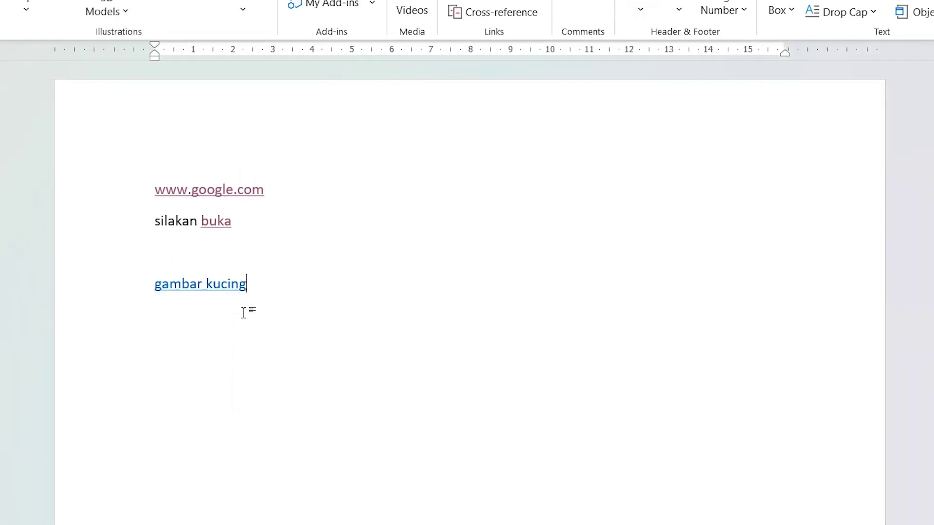
mouse_move(184, 286)
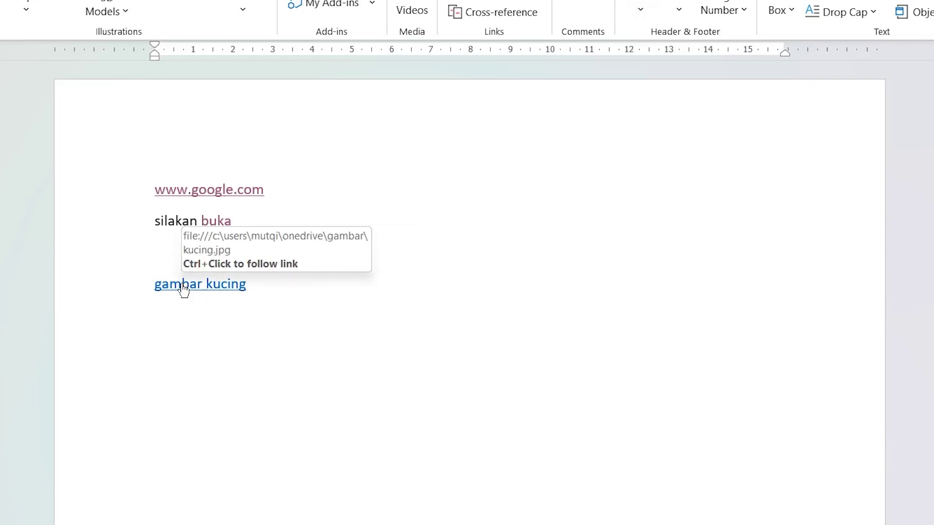
Step: Follow the 'gambar kucing' link to open kucing.jpg in Photos
left_click(183, 292)
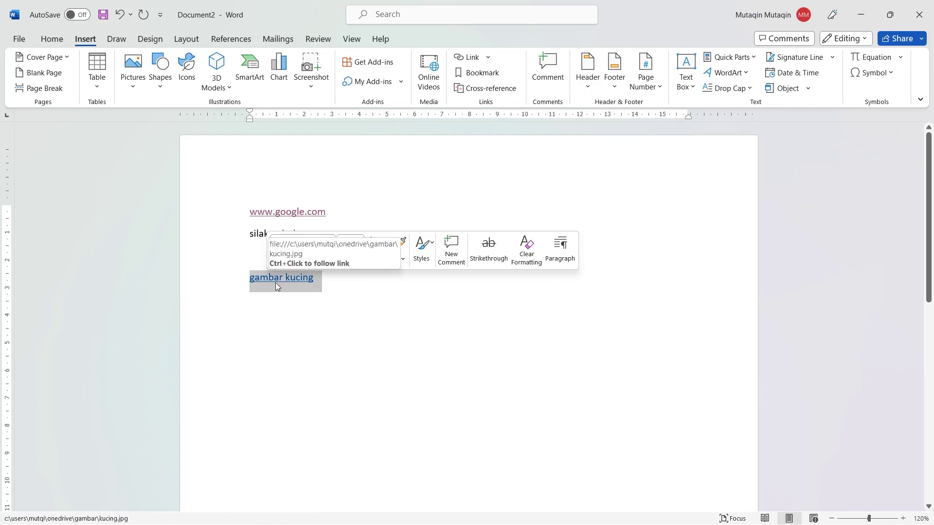
left_click(271, 278, "ctrl")
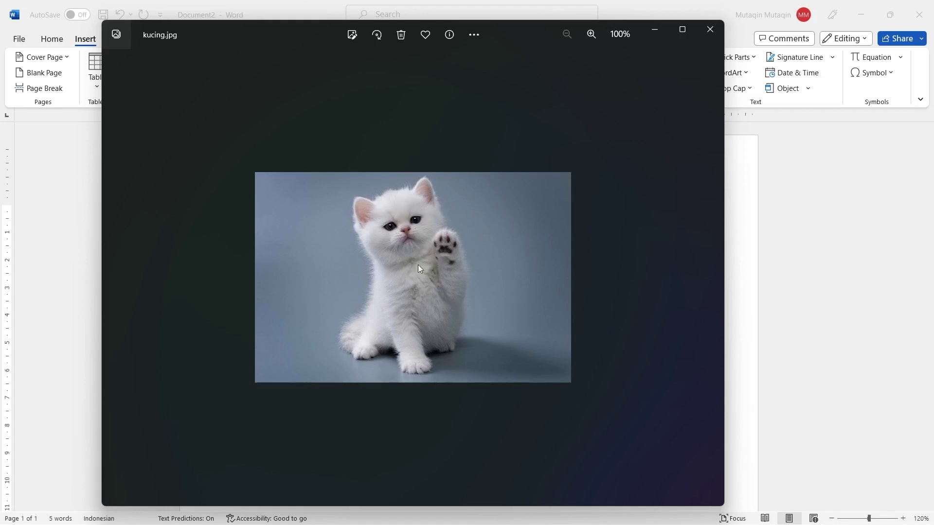
Step: Close the Photos window showing kucing.jpg
left_click(710, 31)
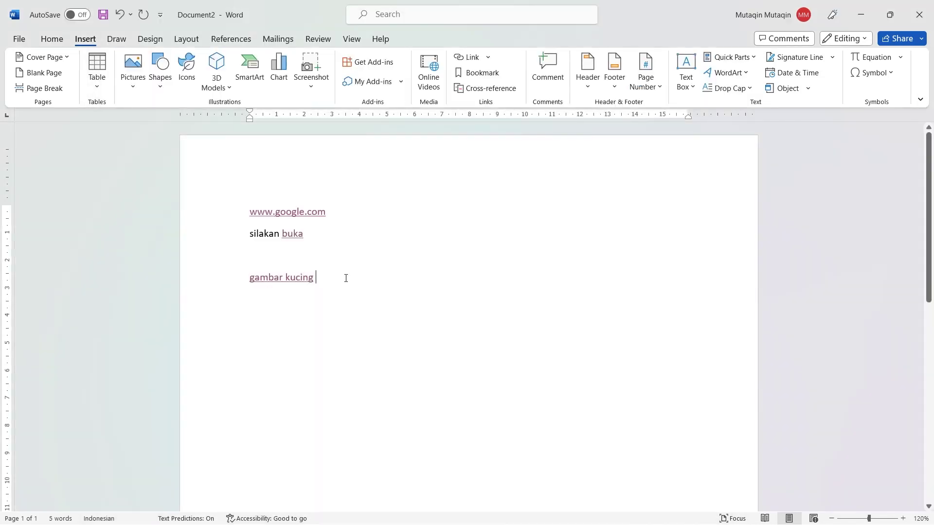
Step: Type 'Tabel' on a new line below gambar kucing and select it
key("Return")
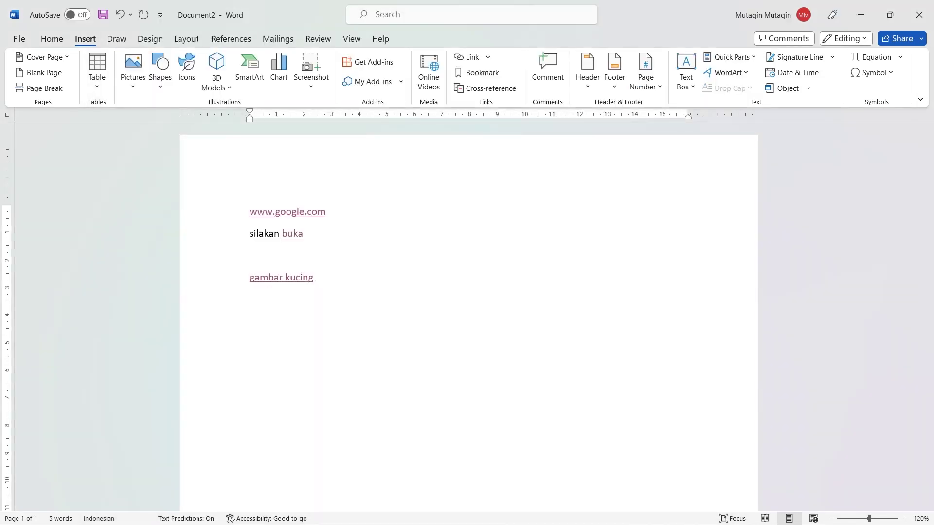
type("Tabel")
left_click_drag(249, 299, 278, 304)
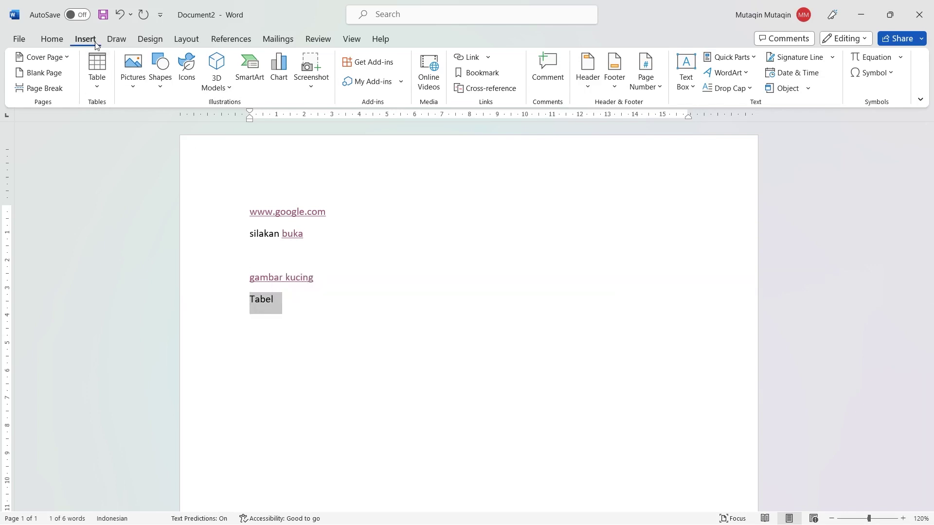
Step: Link 'Tabel' to TABEL ABSENSI SISWA.docx in the Dokumen folder
left_click(468, 57)
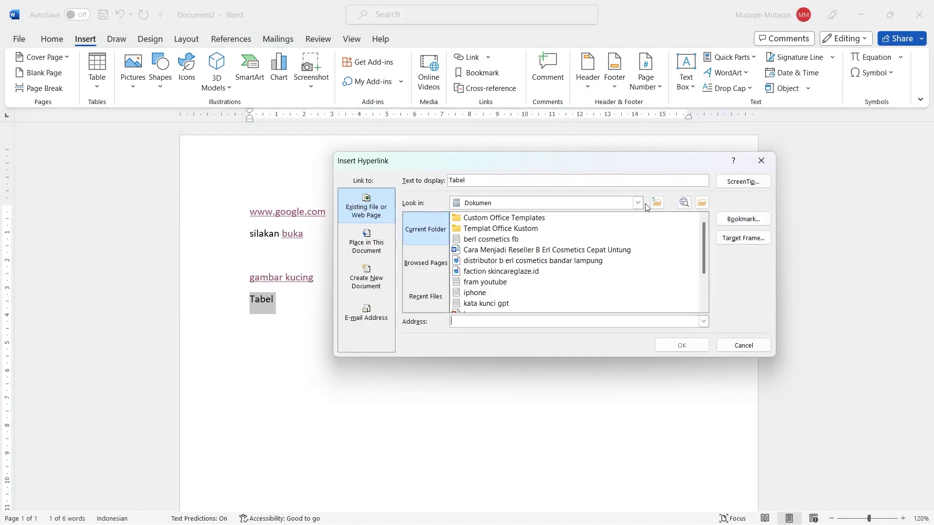
left_click(638, 203)
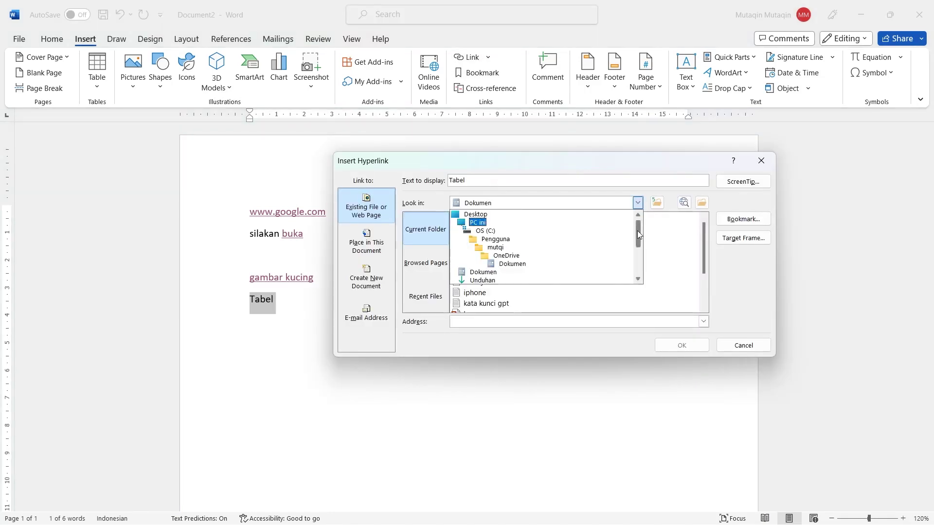
left_click_drag(638, 235, 638, 246)
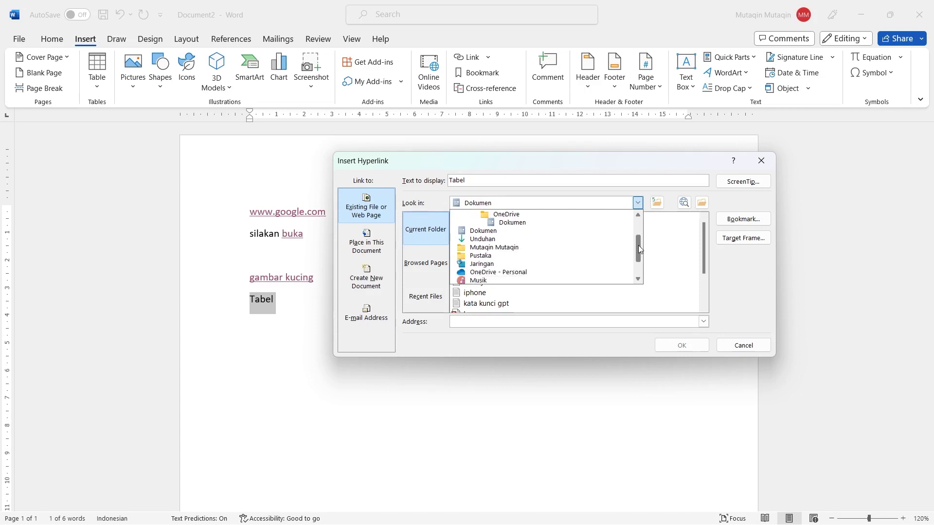
left_click(478, 232)
scroll(599, 268, "down", 2)
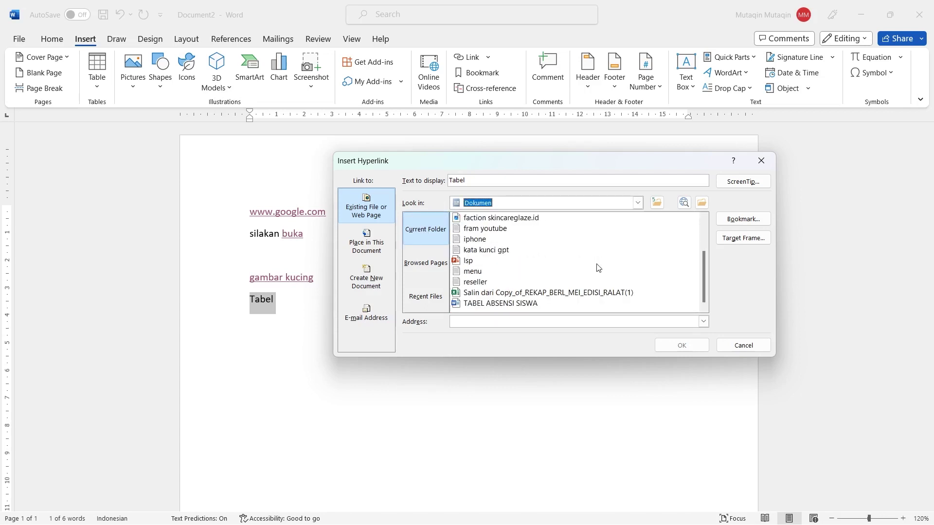
left_click(494, 304)
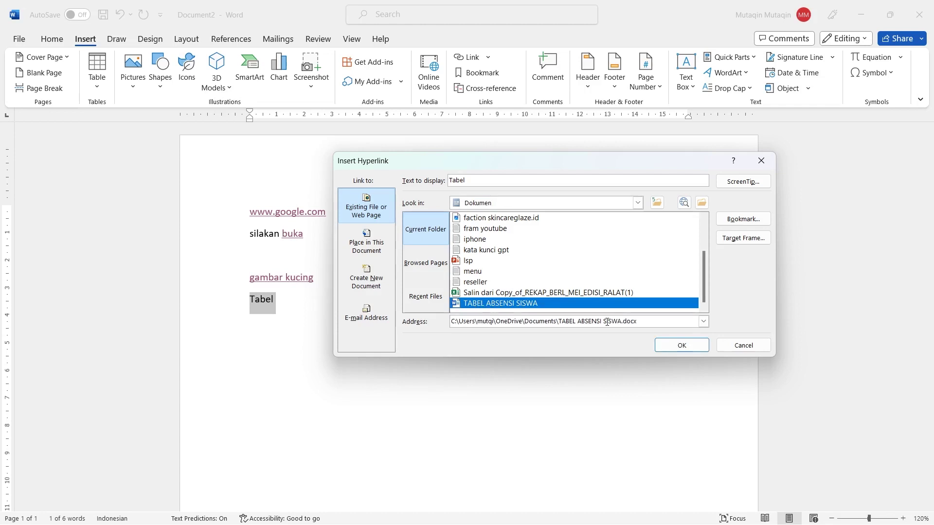
left_click(667, 346)
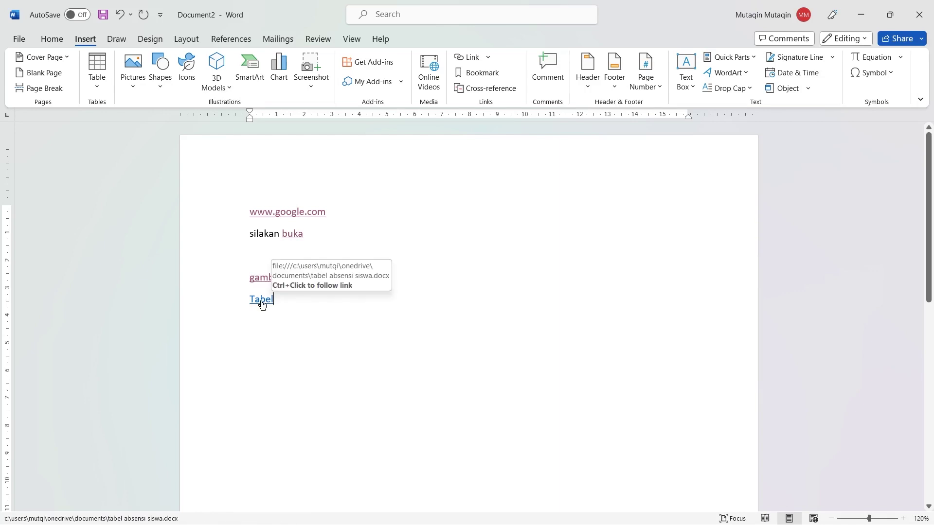
Step: Follow the Tabel link and allow TABEL ABSENSI SISWA.docx to open past the security notice
left_click(262, 304, "ctrl")
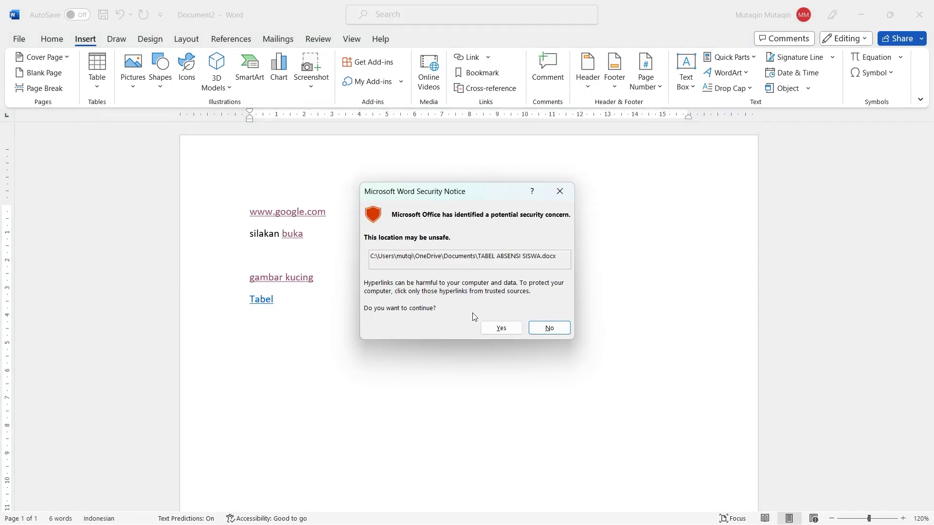
left_click(500, 329)
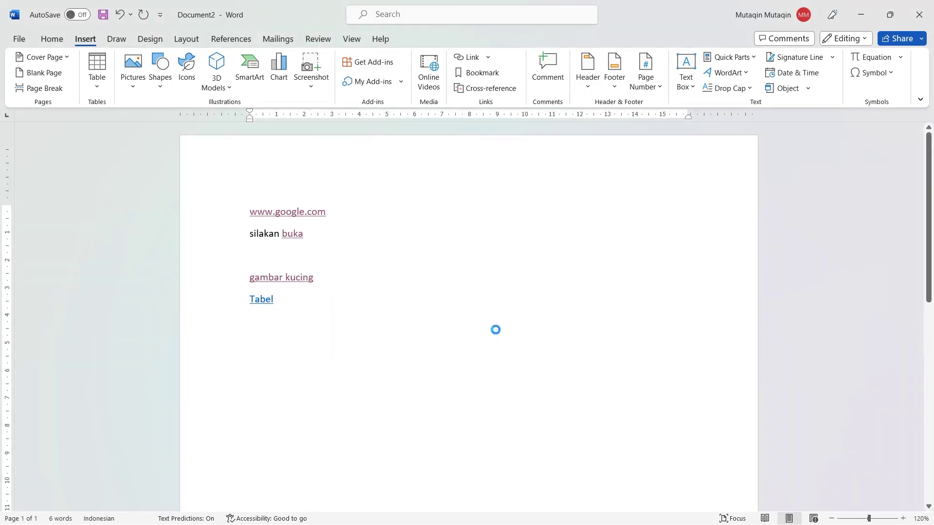